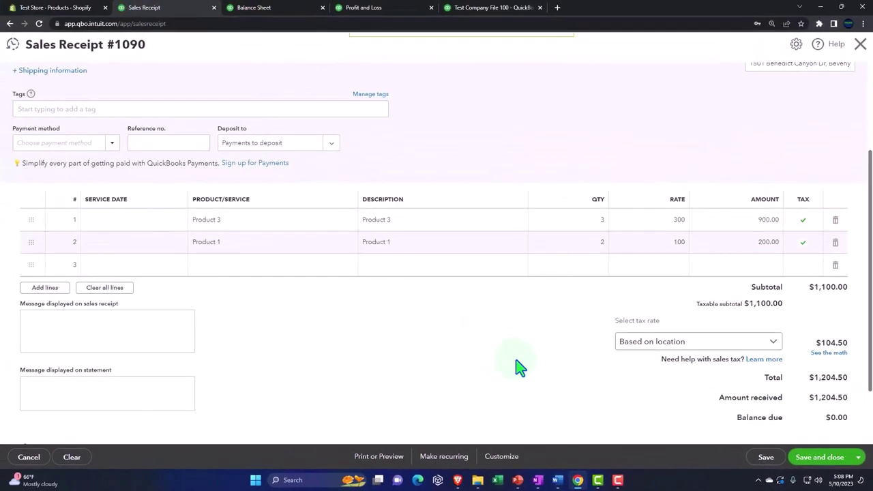
Save and close sales receipt 1090 and rerun the Balance Sheet report for 12/01/2025 to 12/31/2025.
click(825, 457)
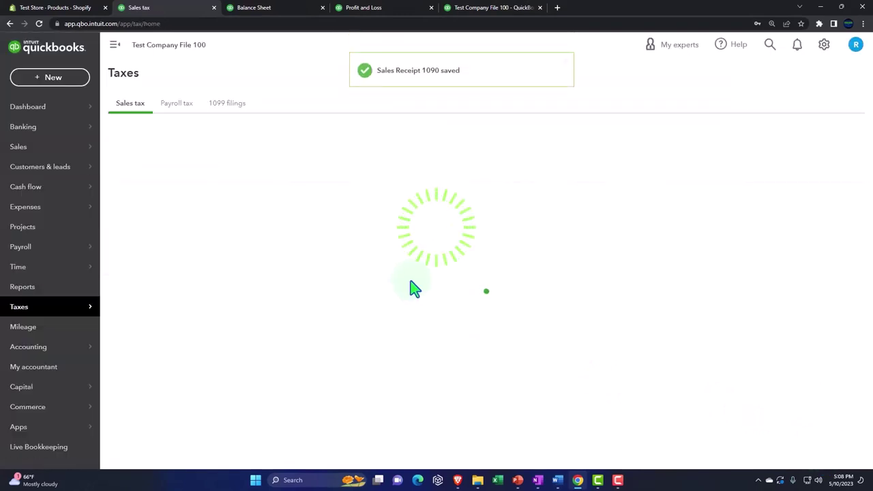
click(266, 7)
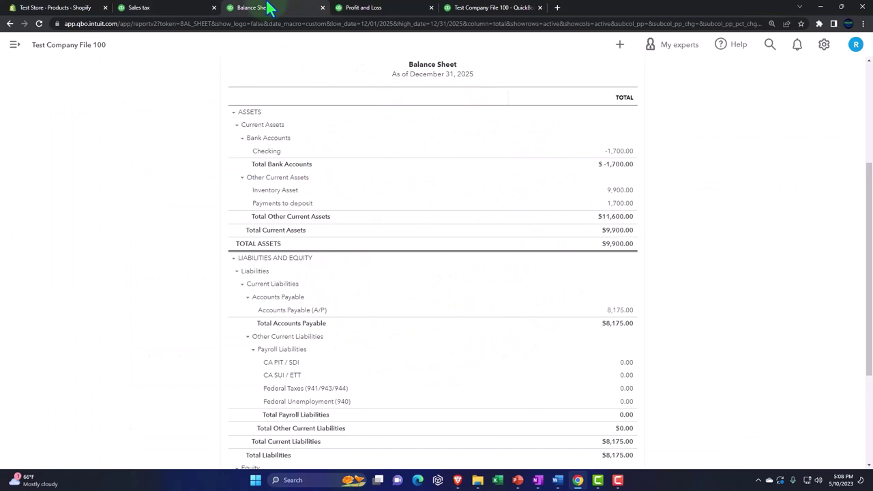
scroll(512, 227, up, 3)
click(469, 156)
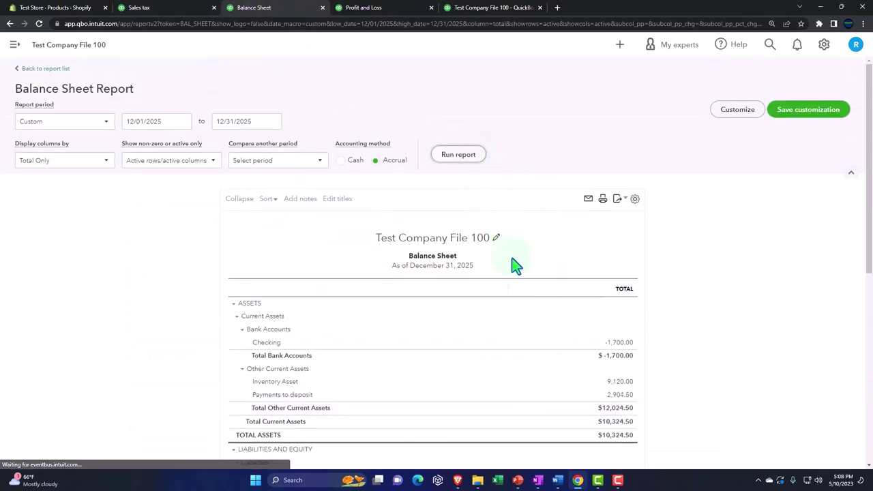
Inspect the transaction detail behind Payments to deposit on the Balance Sheet and return to the report summary.
scroll(513, 264, down, 2)
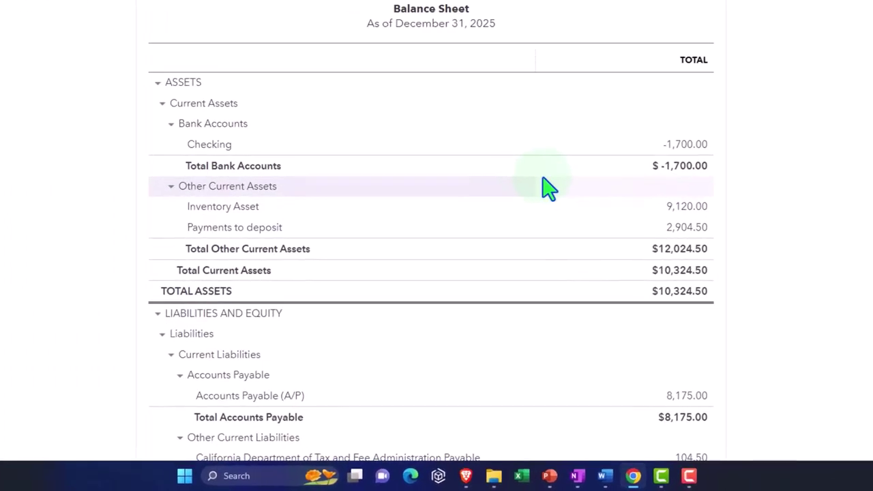
scroll(549, 189, down, 1)
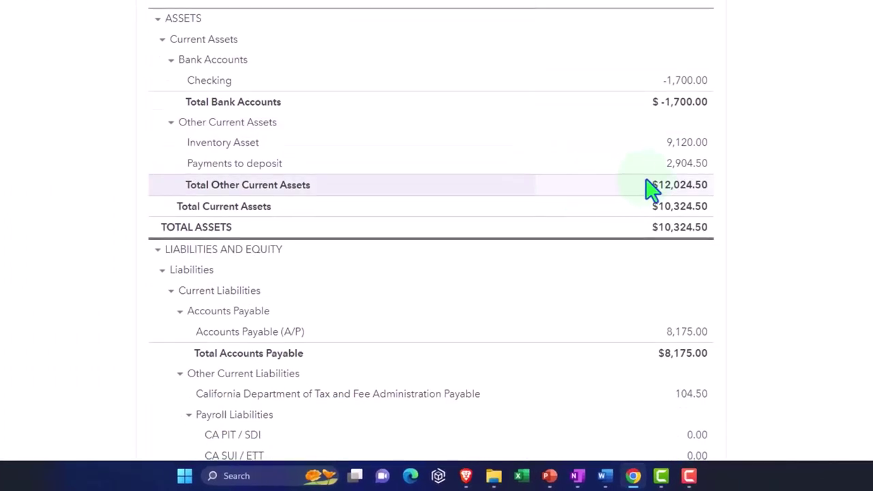
click(682, 165)
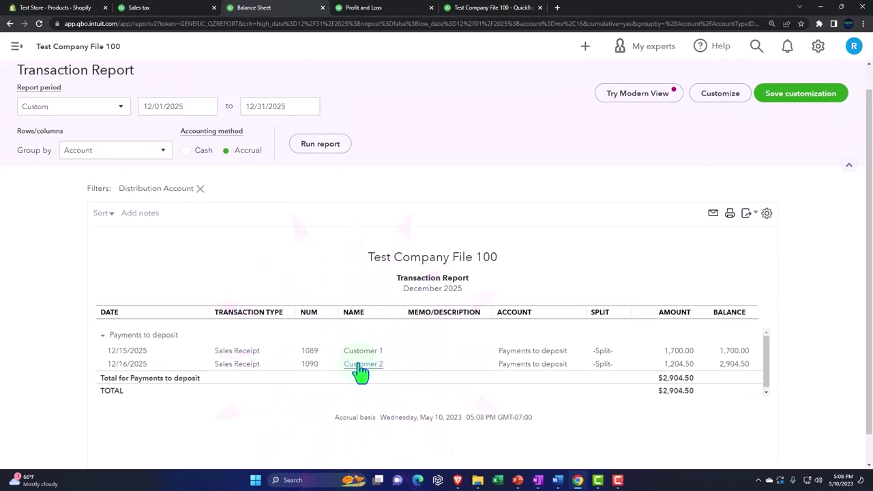
scroll(341, 351, up, 1)
click(68, 74)
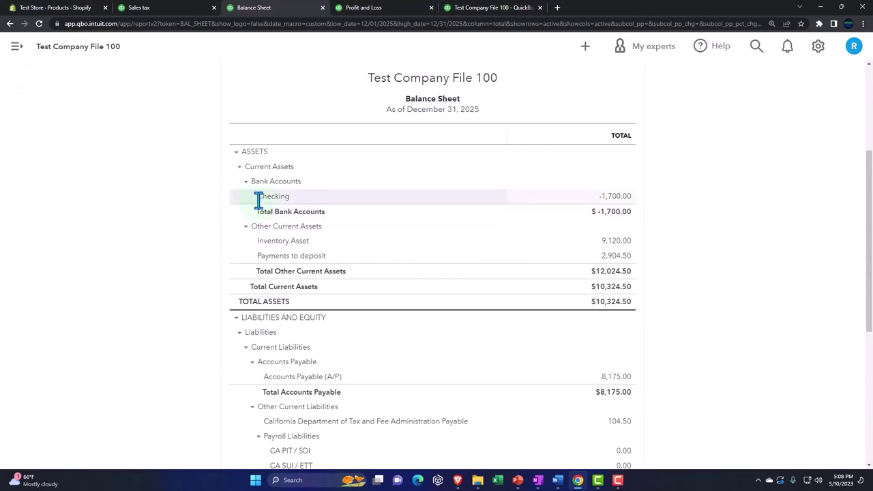
Inspect the Sales of Product Income transactions behind the Profit and Loss report and return to the report summary.
click(363, 10)
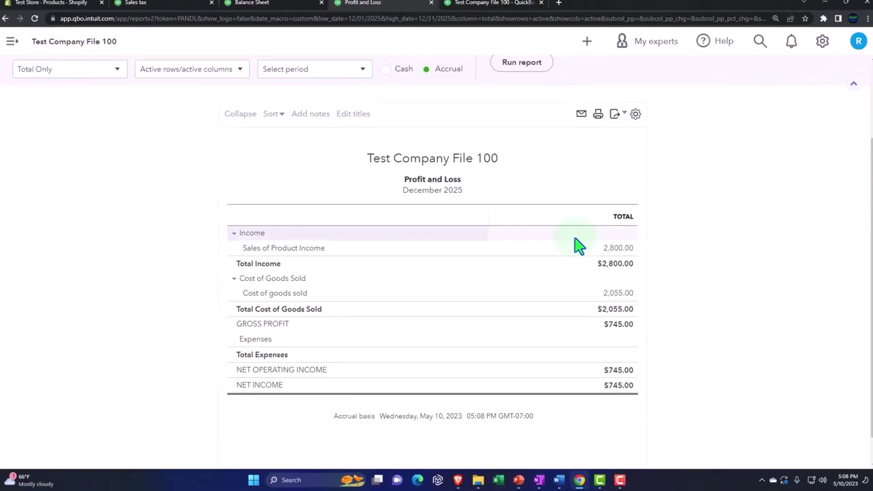
click(617, 249)
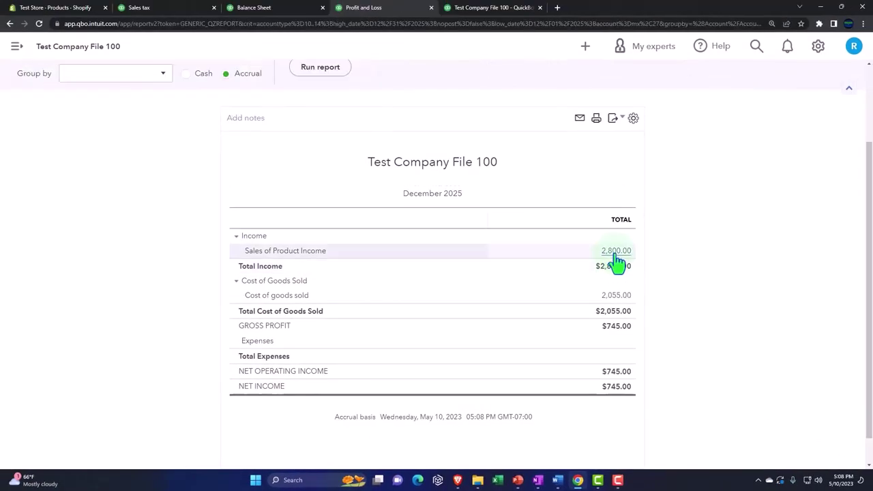
scroll(617, 263, down, 1)
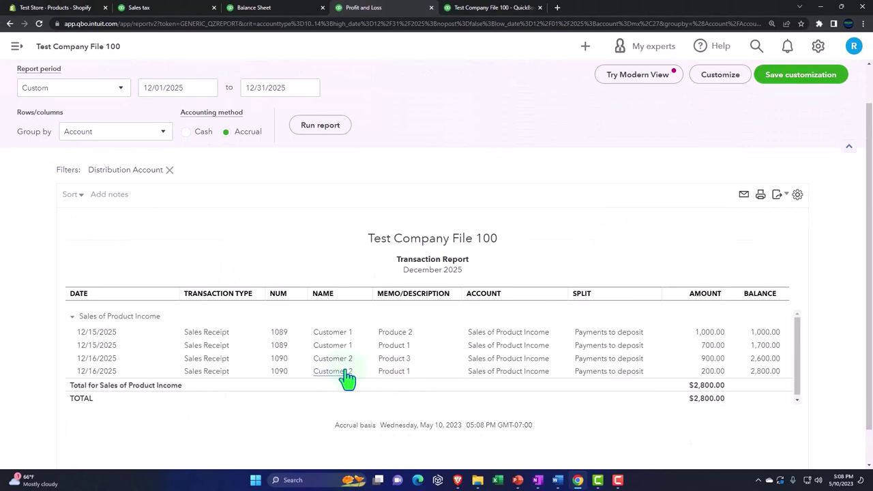
click(346, 378)
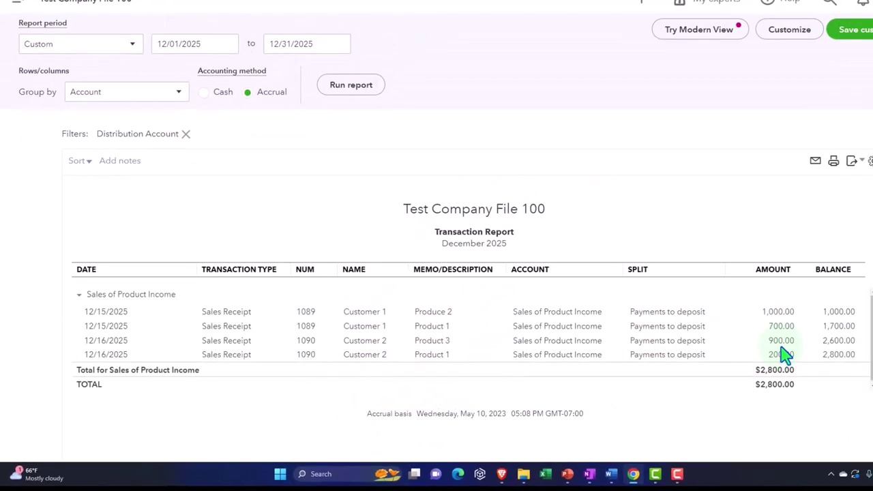
click(783, 355)
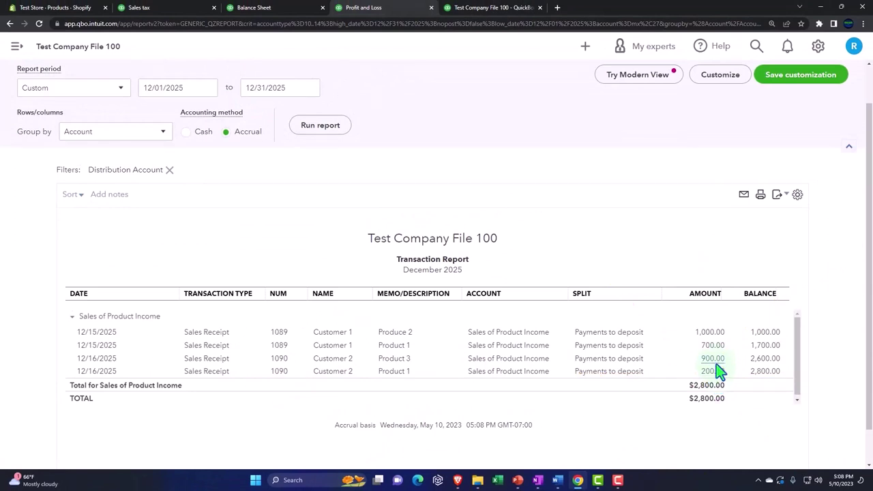
scroll(318, 360, up, 1)
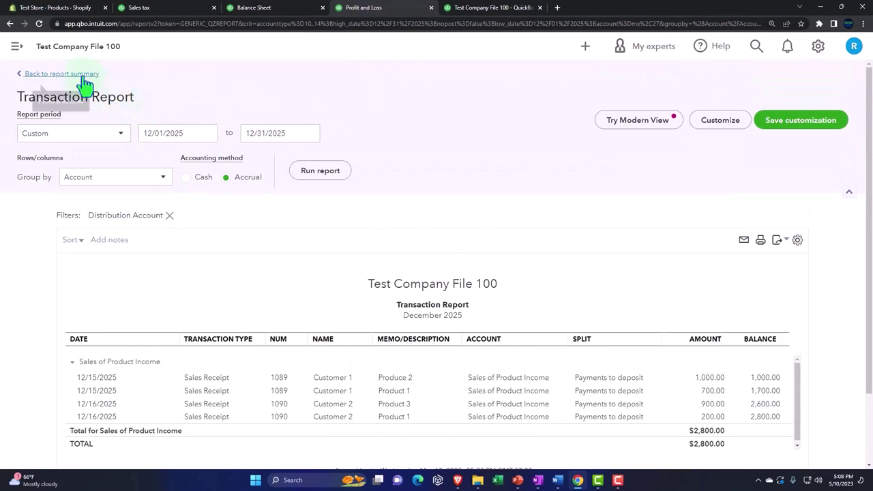
click(84, 78)
scroll(89, 86, down, 2)
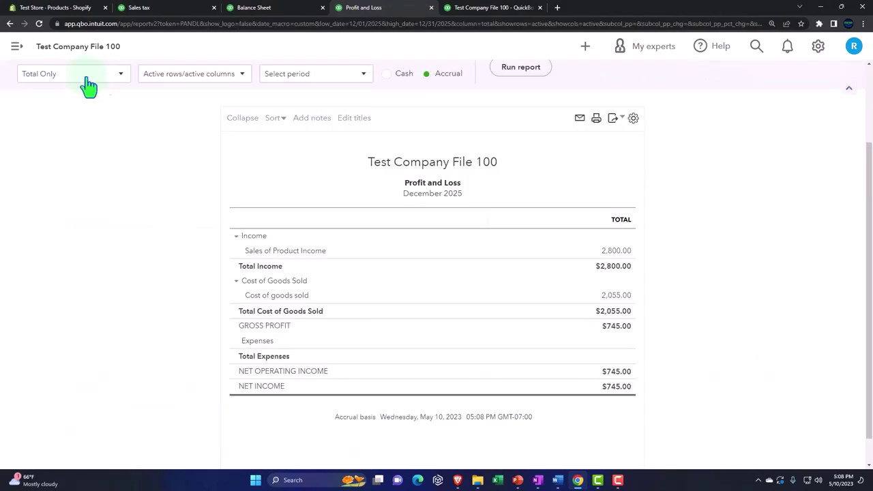
Review the Balance Sheet's liabilities and equity, focusing on the California Department of Tax and Fee Administration Payable line.
click(263, 14)
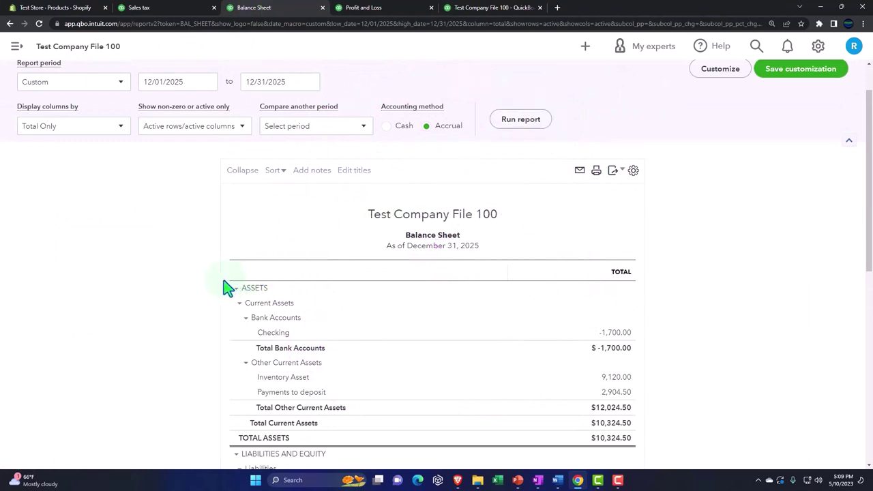
scroll(218, 287, down, 4)
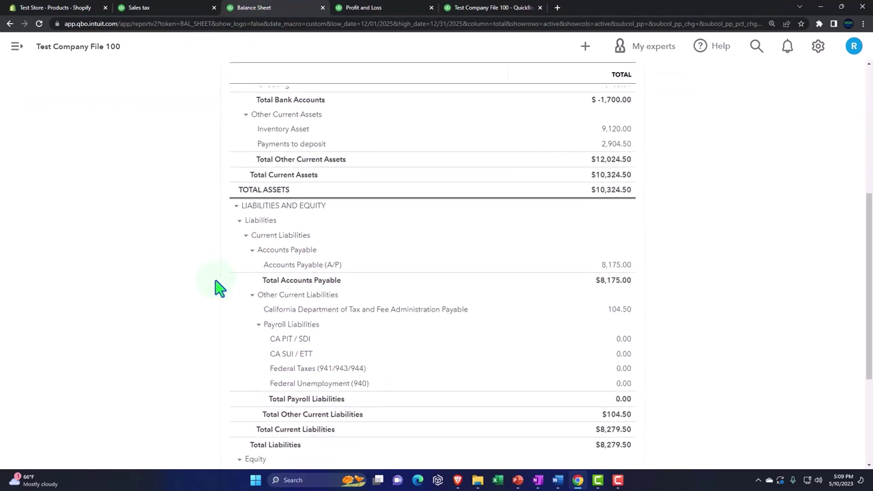
scroll(218, 288, down, 2)
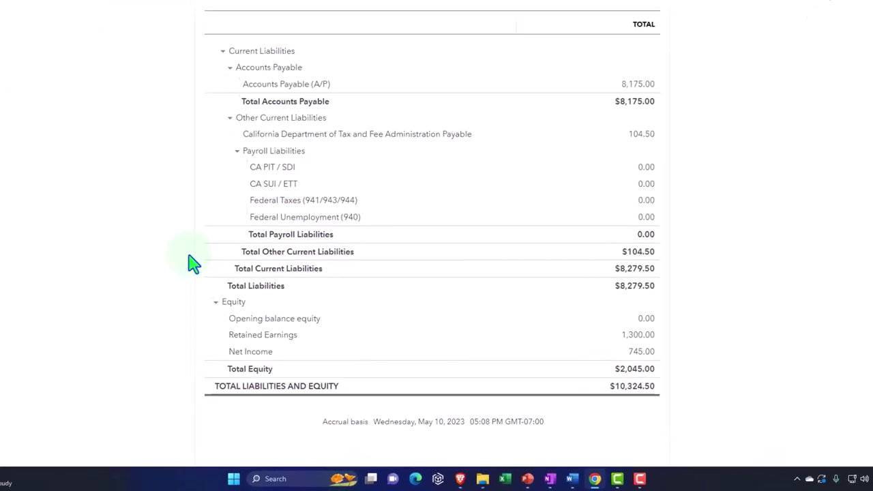
scroll(176, 249, up, 2)
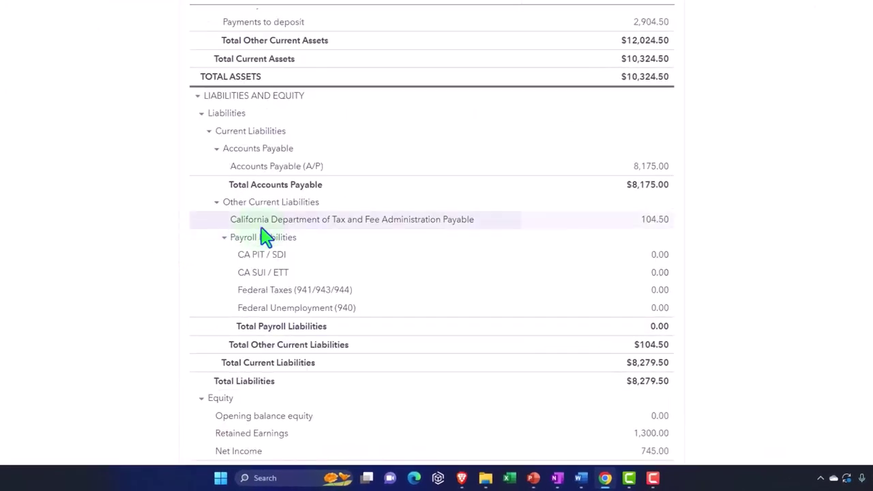
click(273, 246)
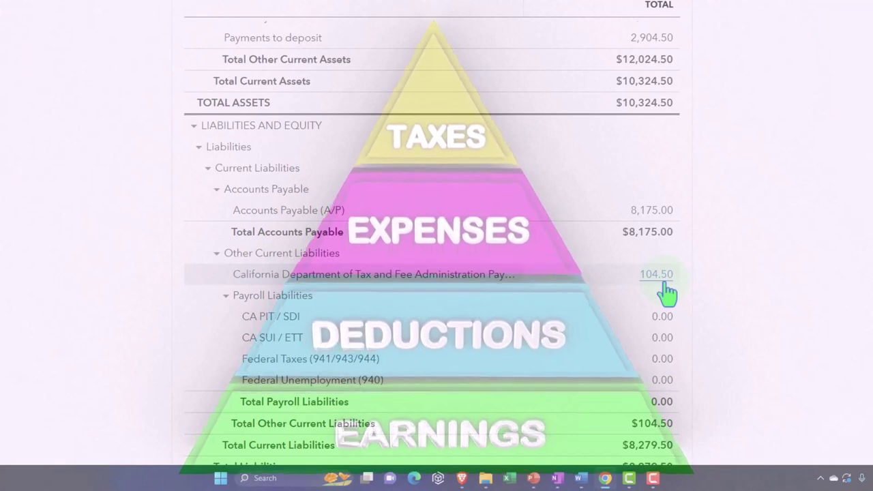
click(667, 292)
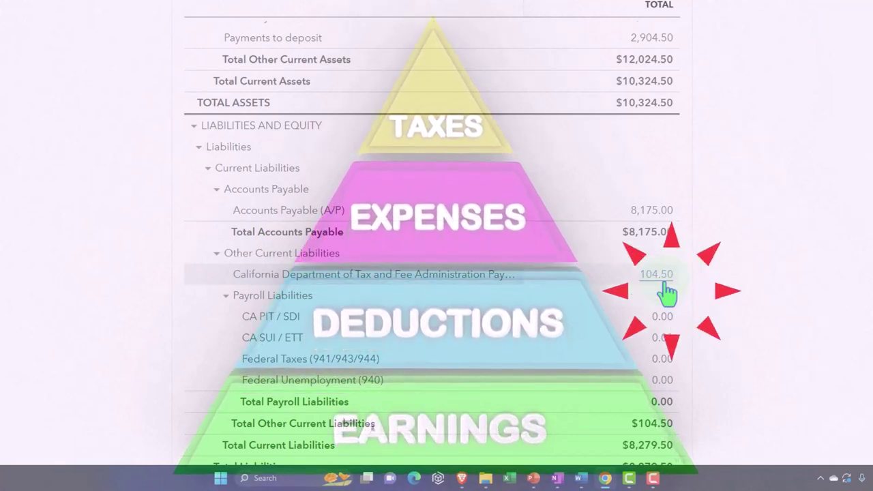
scroll(665, 292, up, 4)
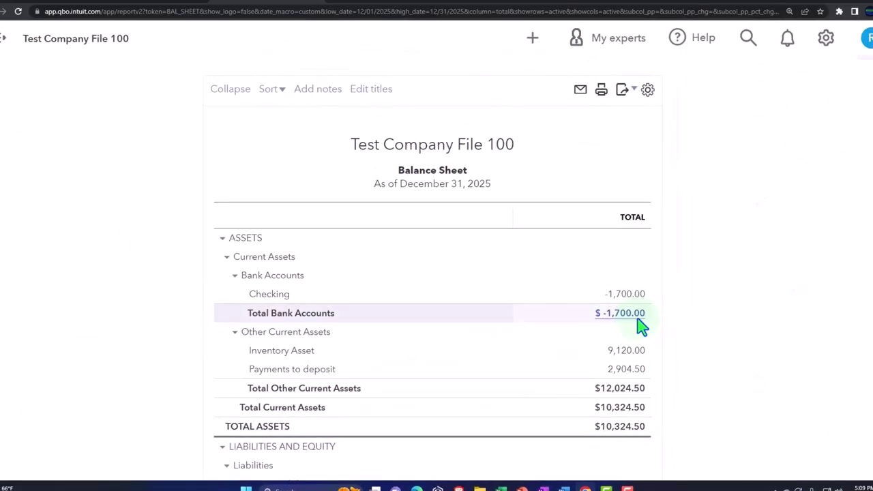
Inspect the Inventory Asset transaction detail from the Balance Sheet and exit that report without saving.
click(621, 313)
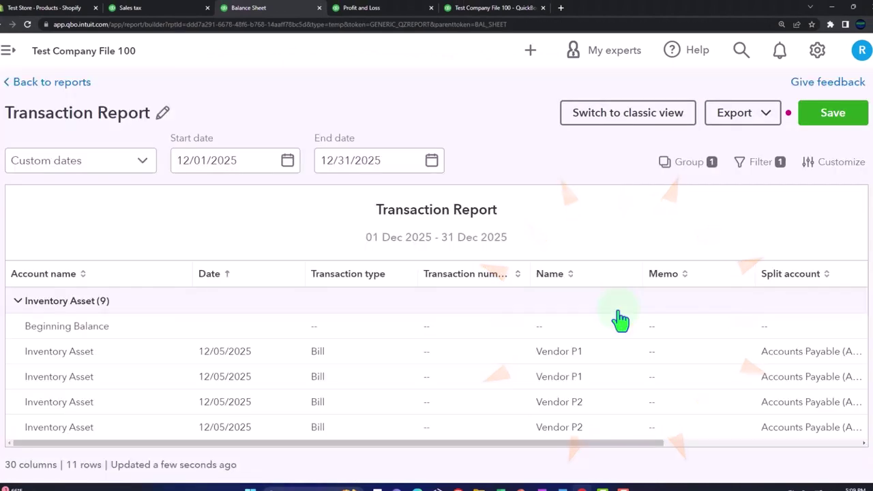
scroll(618, 317, down, 1)
key(ctrl+minus)
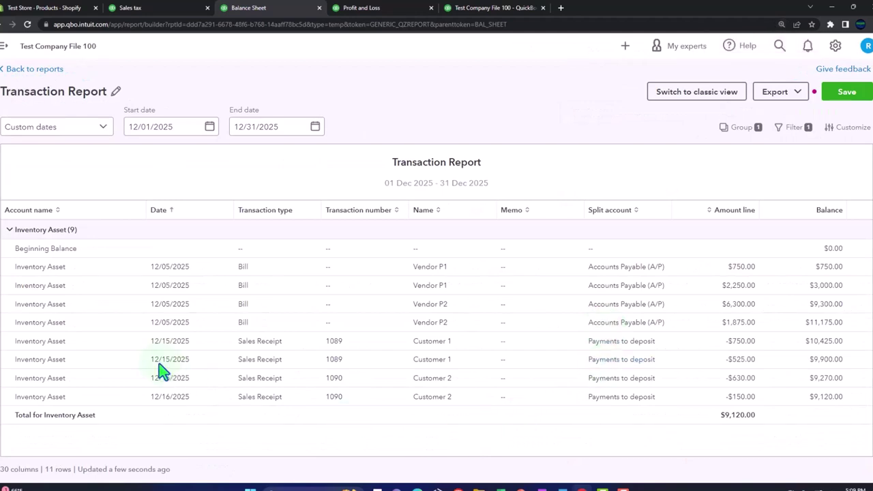
click(28, 76)
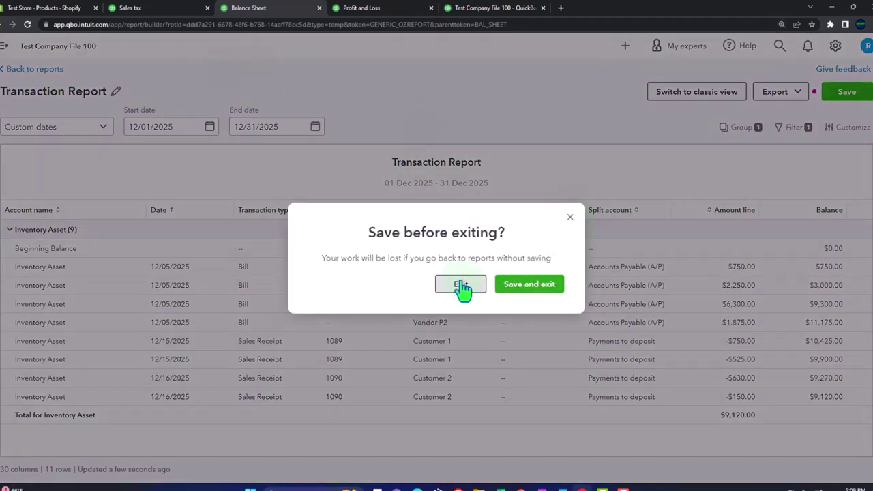
click(459, 284)
Check the Profit and Loss and Balance Sheet reports, and rerun the Inventory Valuation Summary as of 12/31/2025.
click(379, 7)
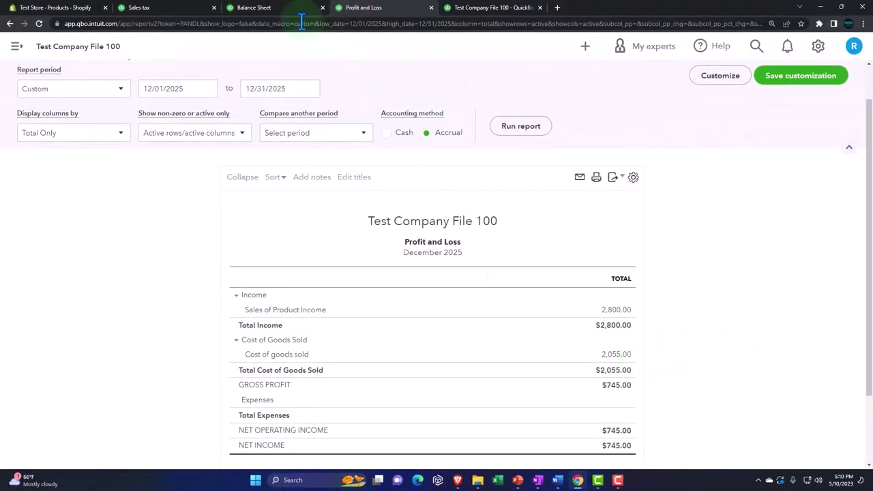
click(282, 9)
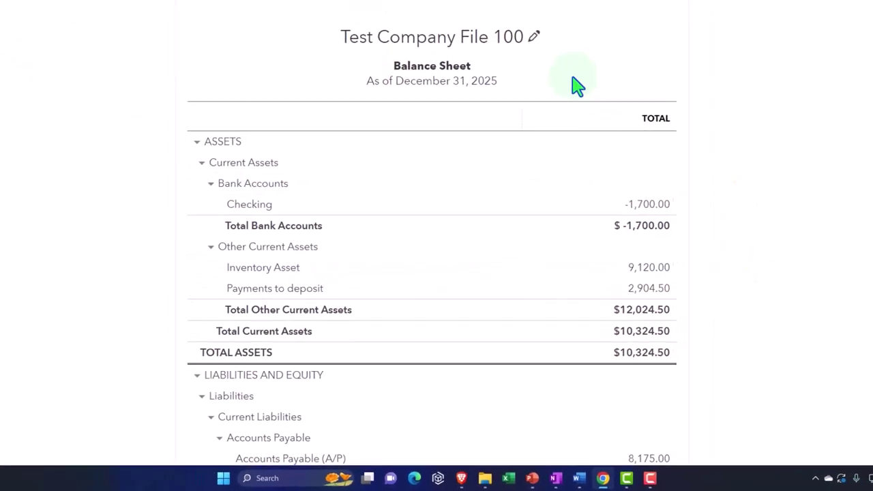
click(480, 9)
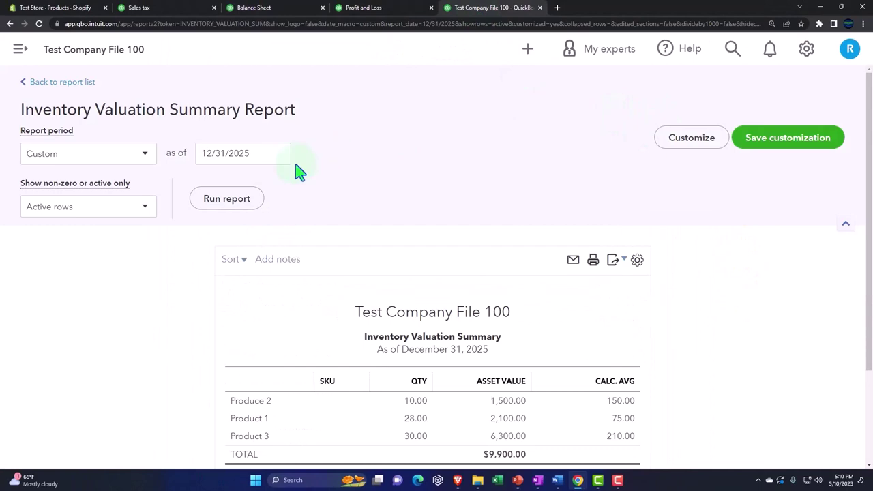
click(228, 201)
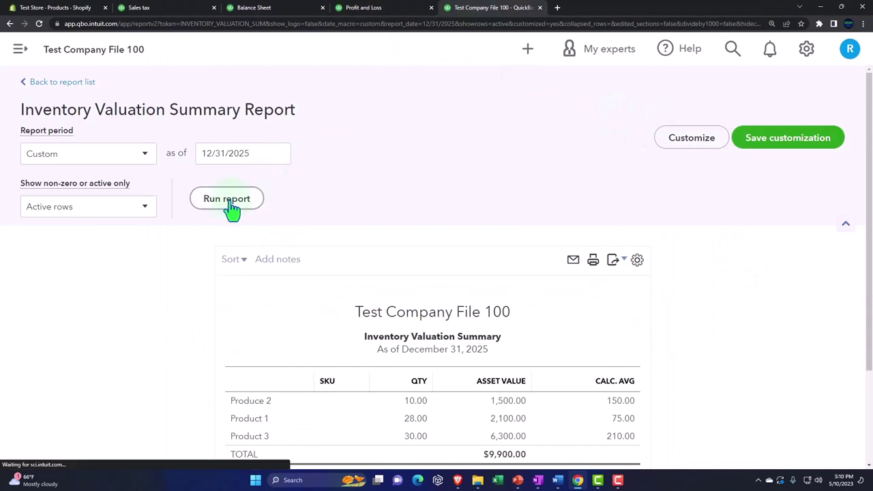
scroll(230, 209, down, 2)
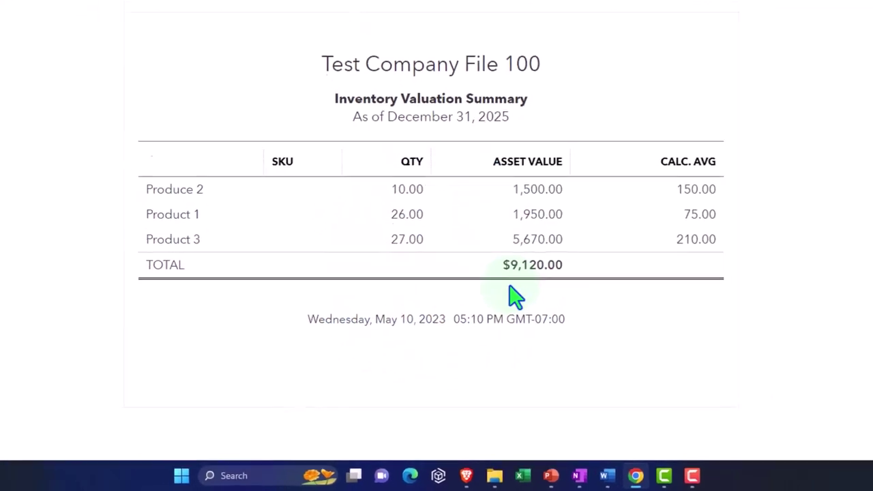
Review the Balance Sheet from the Inventory Asset line down through its liabilities and equity.
click(275, 7)
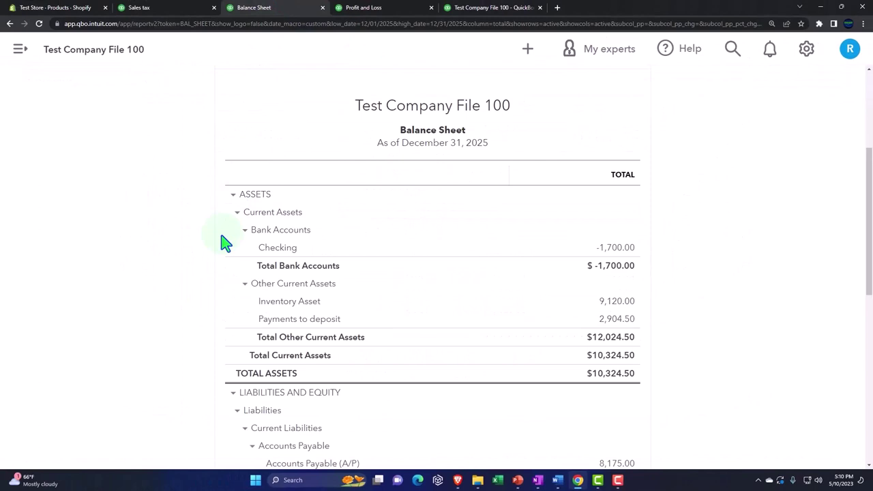
scroll(225, 243, down, 4)
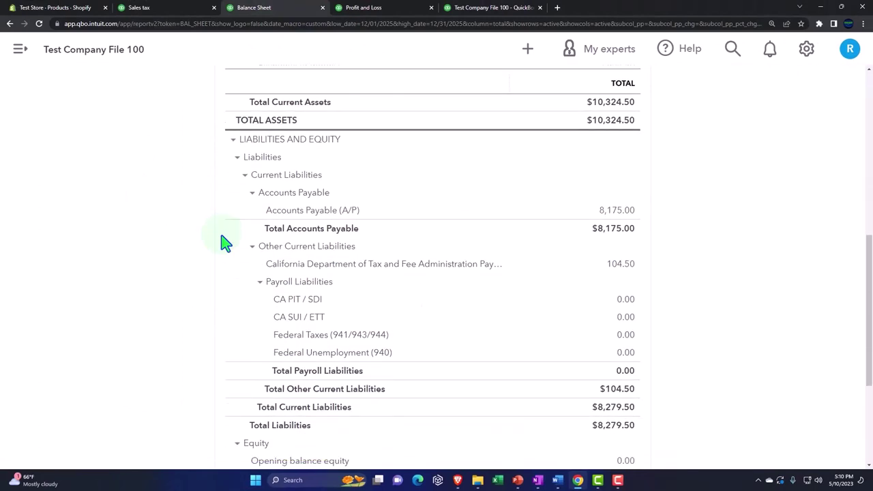
scroll(225, 242, down, 2)
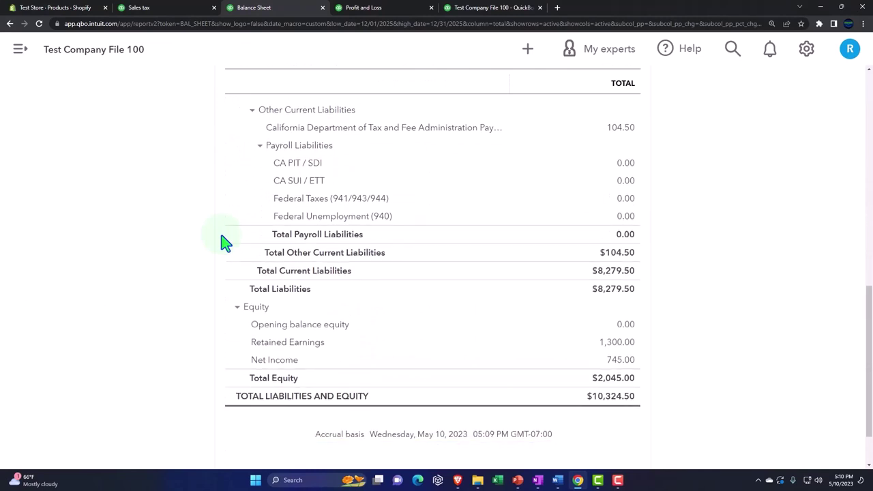
Check the Shopify product list and QuickBooks' transaction creation options, focusing on the sales receipt, without creating a transaction.
click(85, 12)
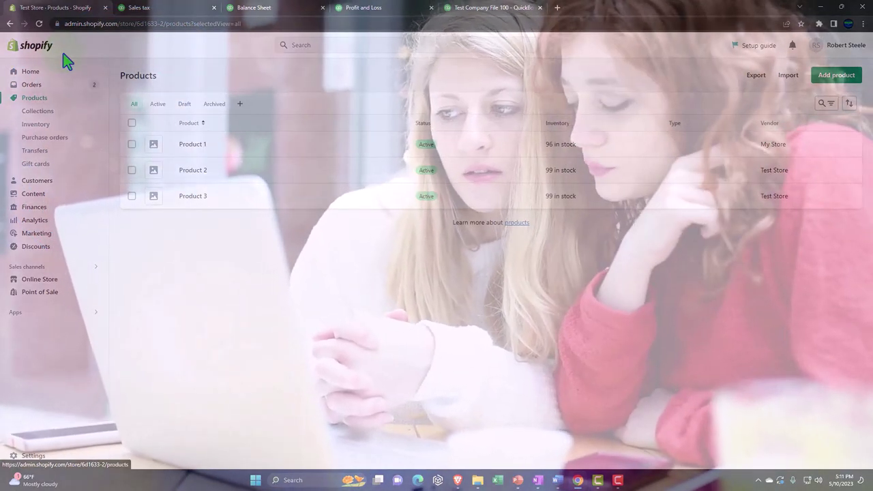
click(164, 9)
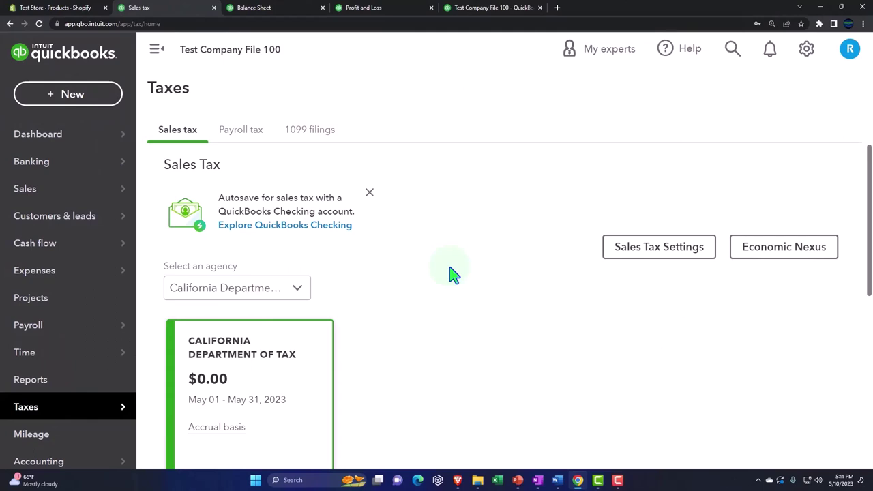
click(91, 99)
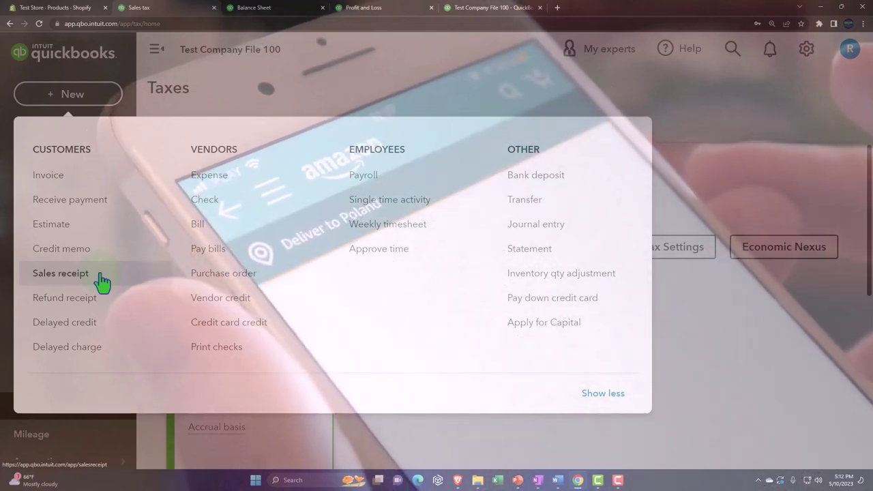
click(101, 280)
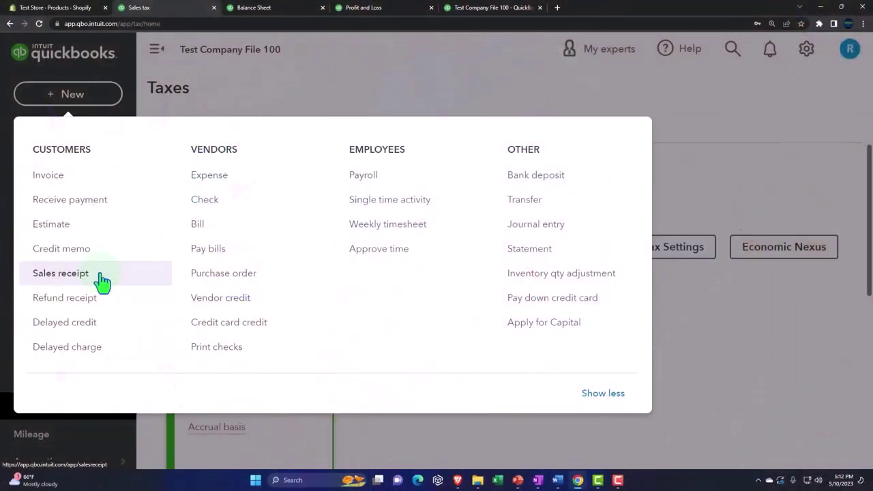
click(739, 128)
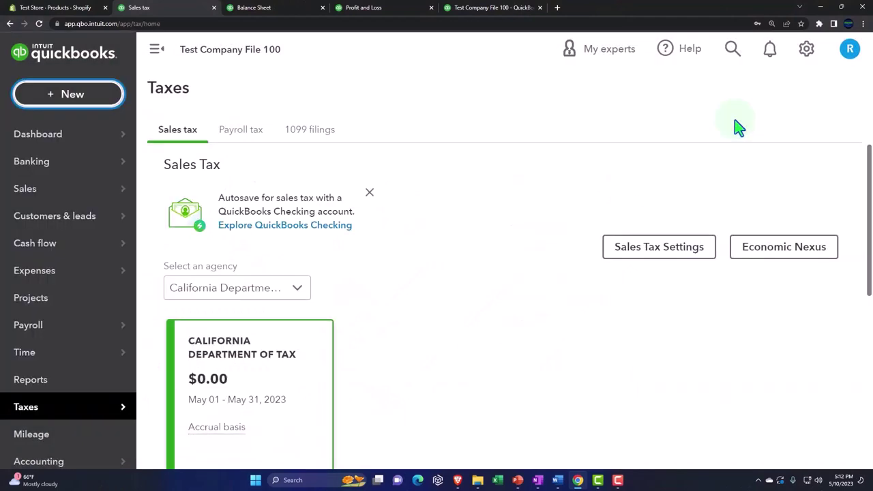
Review the California Department of Tax card on the QuickBooks Sales Tax page and revisit the Shopify product list.
scroll(273, 341, down, 1)
mouse_move(61, 410)
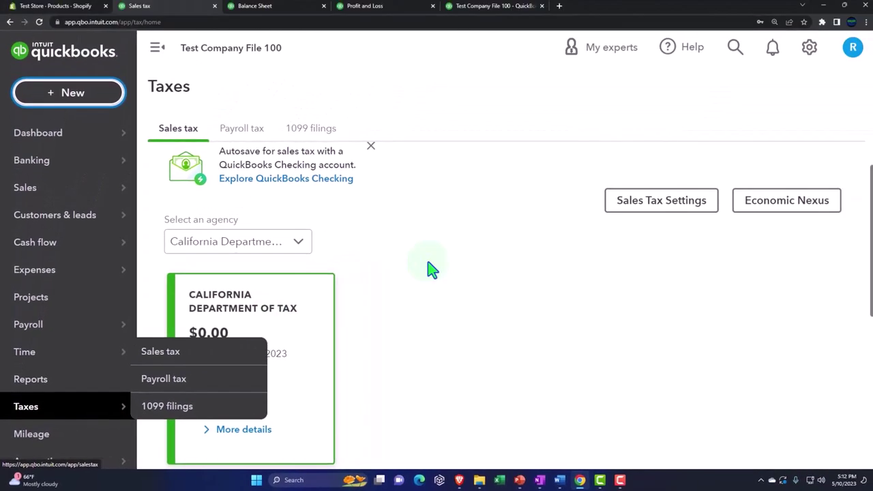
click(68, 9)
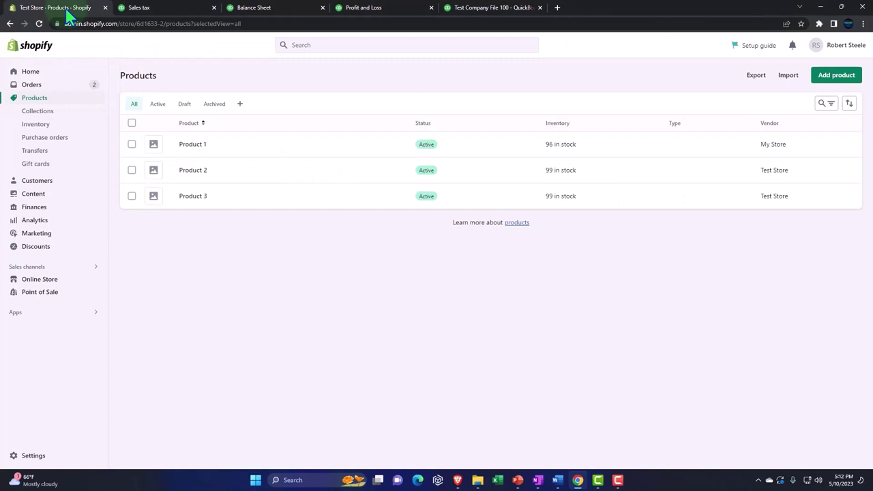
click(140, 8)
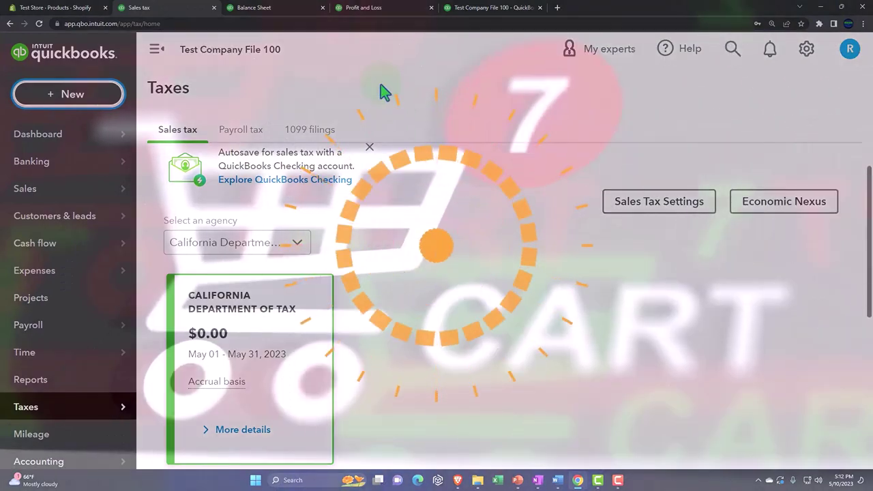
Review the Balance Sheet from its liabilities and equity back up to the asset accounts.
click(289, 12)
scroll(444, 325, up, 3)
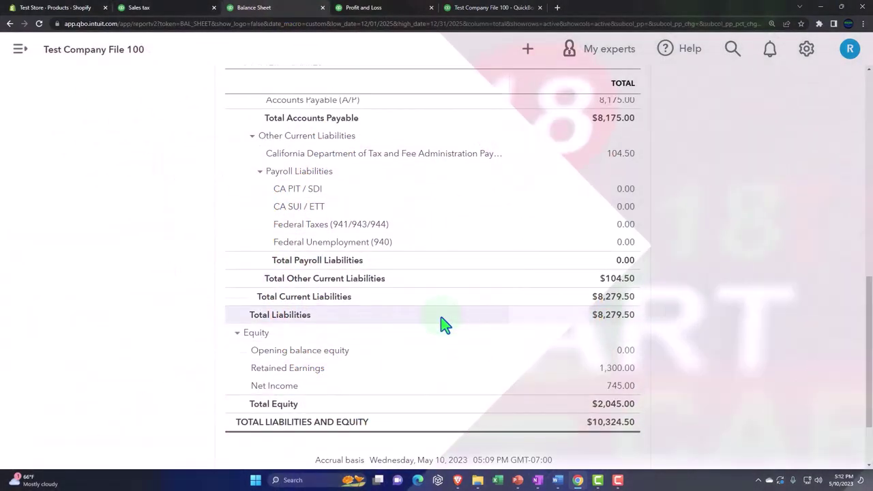
scroll(444, 325, up, 5)
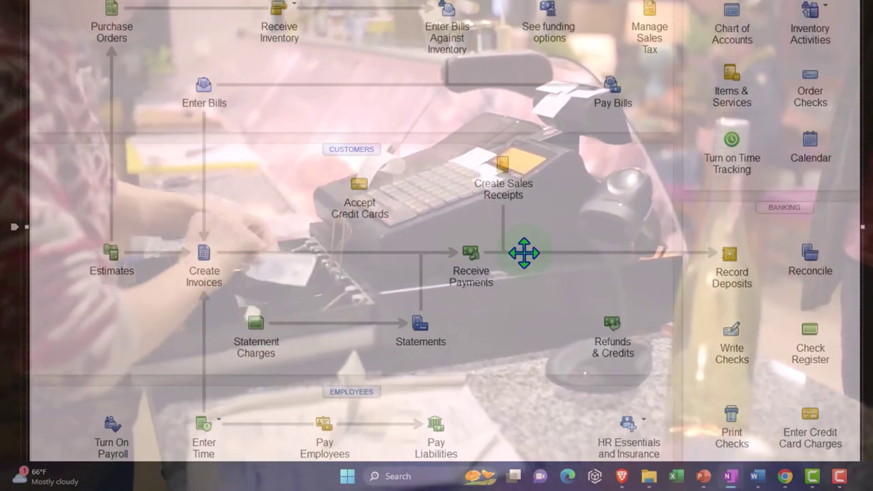
Examine the sales receipt and deposit flow in the OneNote accounting flowchart, and return to the QuickBooks Balance Sheet.
click(522, 252)
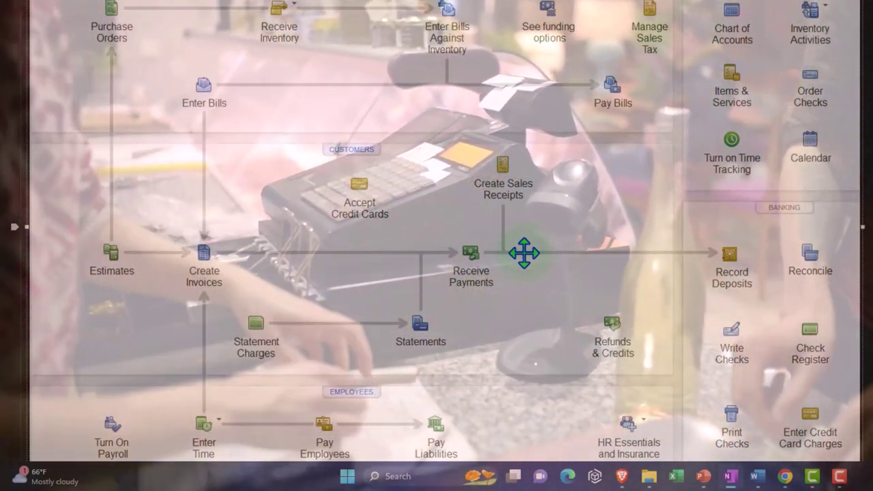
click(523, 253)
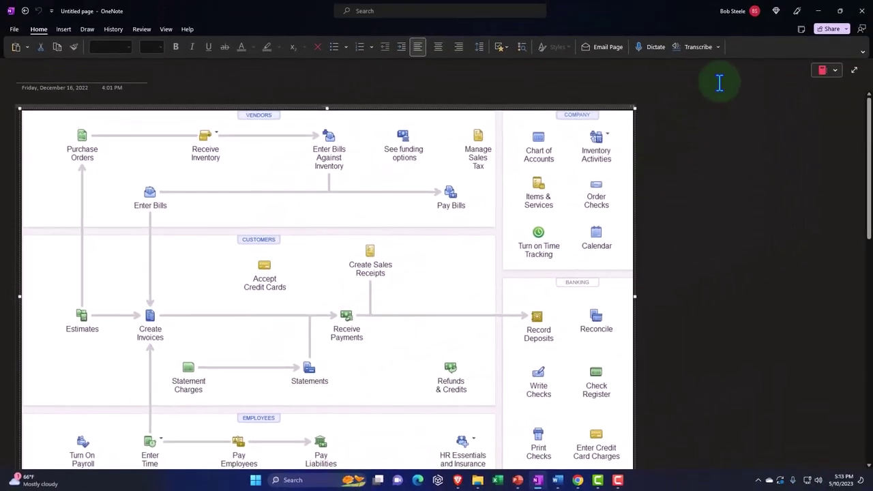
click(819, 11)
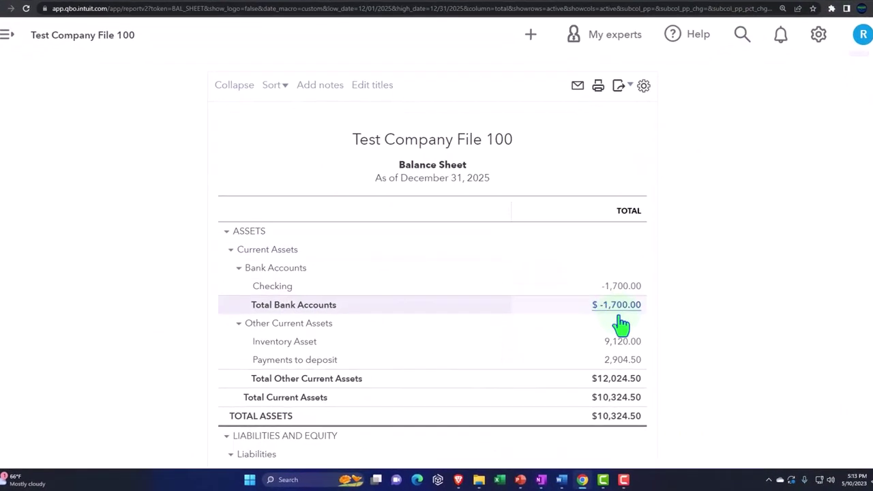